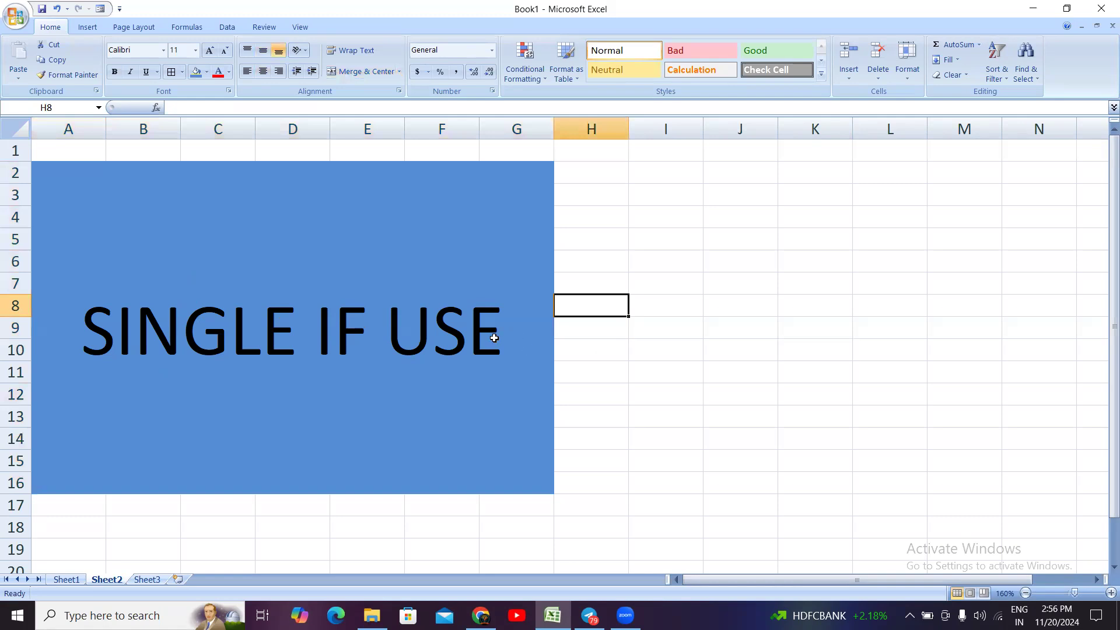
Step: Open Sheet1 and examine the NAME, GENDER and SPORTS headers and the list of sports in E2:E3
click(614, 328)
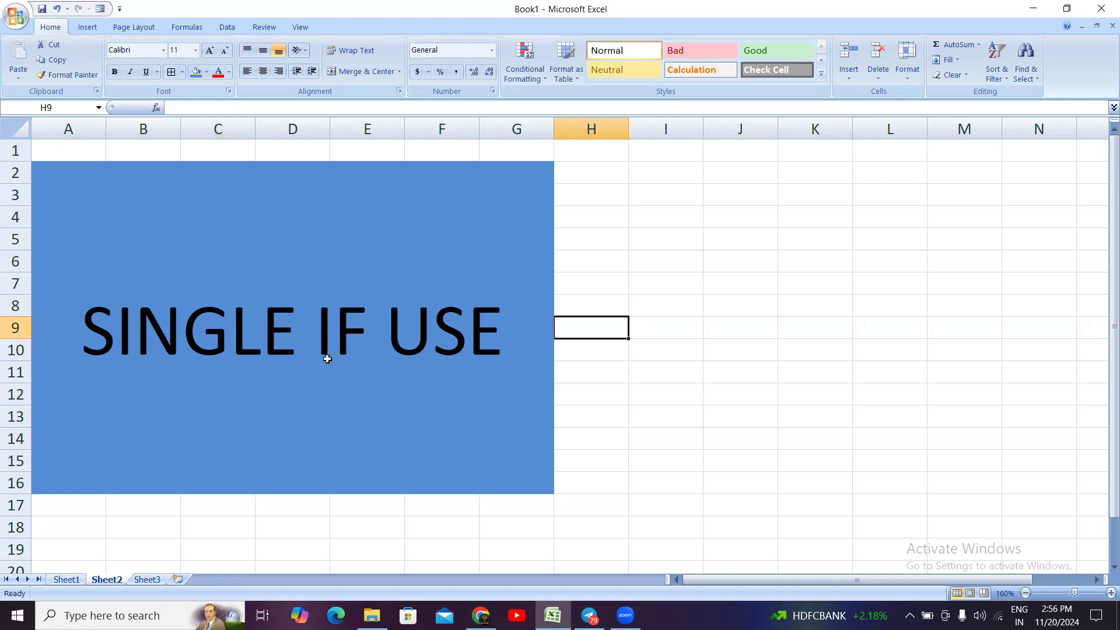
click(66, 580)
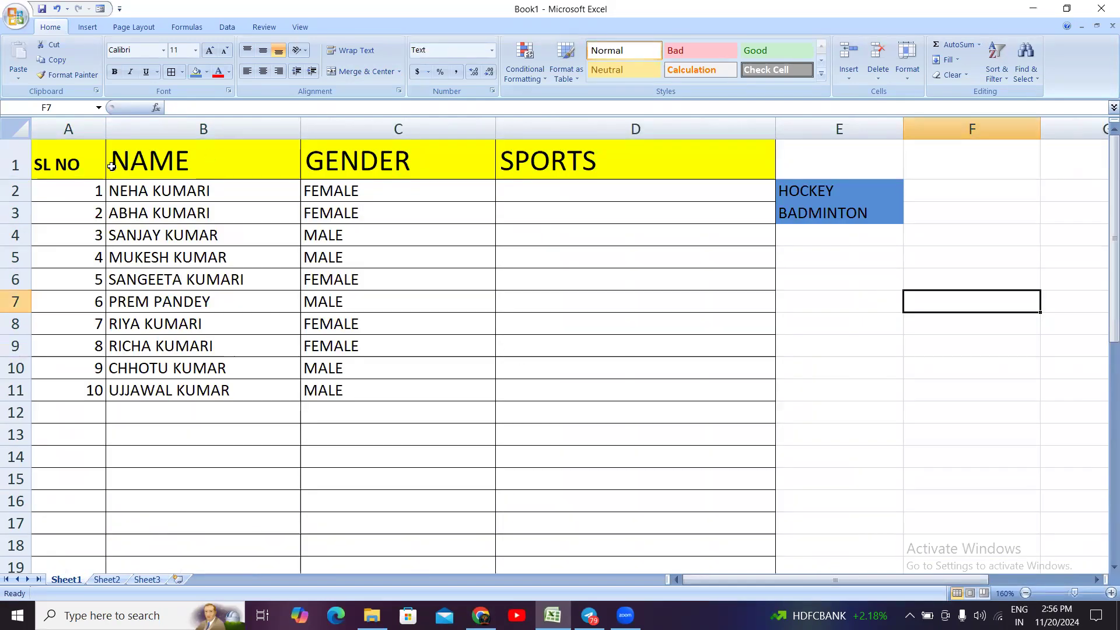
click(168, 161)
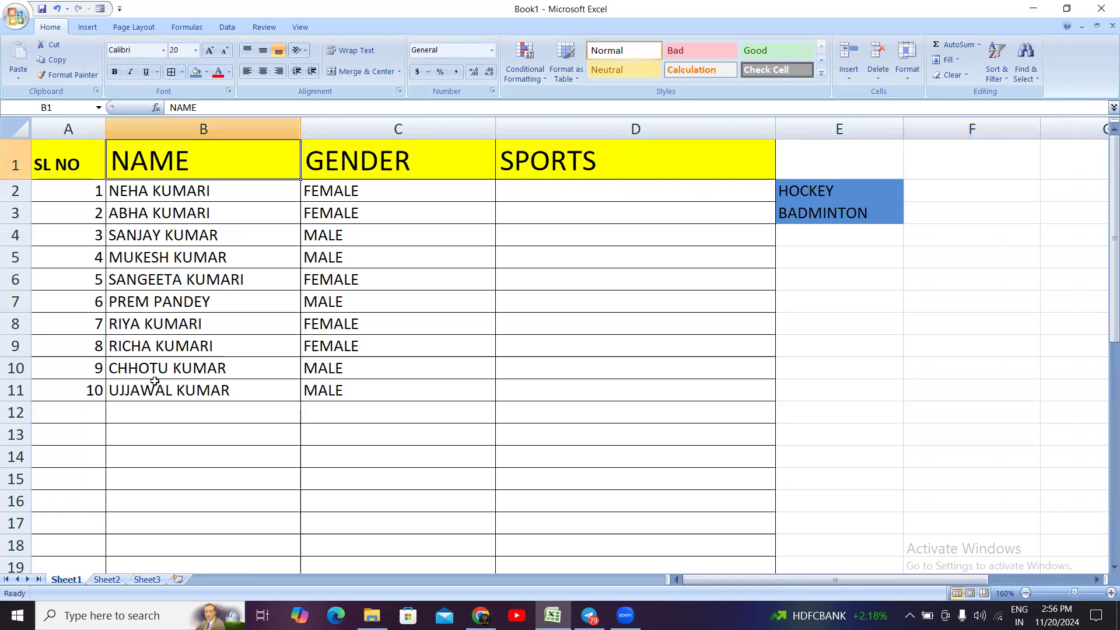
click(385, 150)
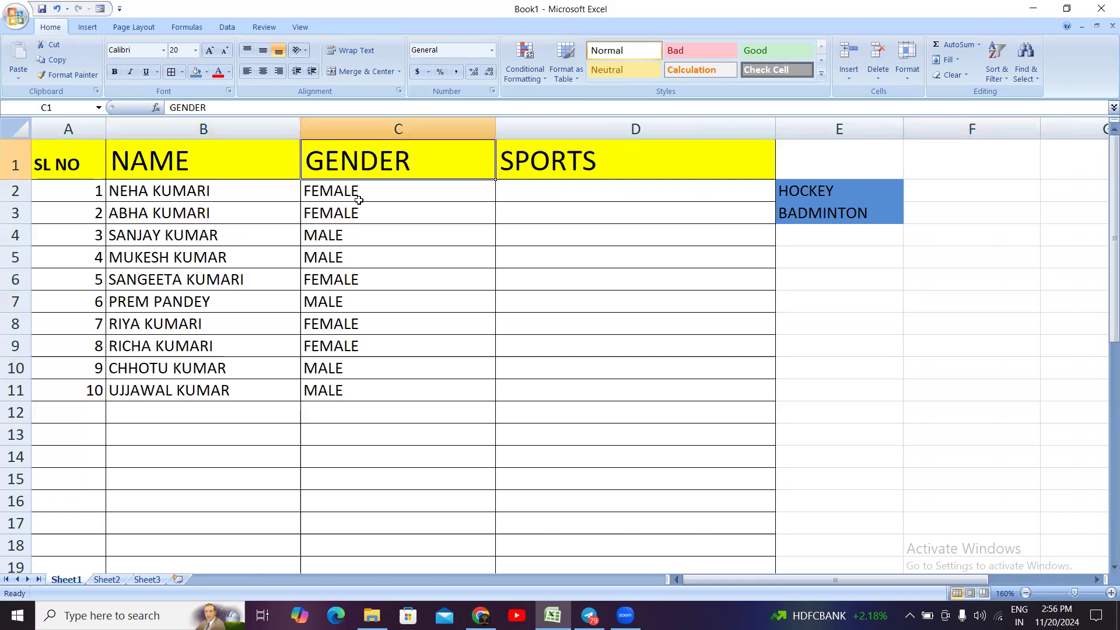
click(552, 165)
click(877, 188)
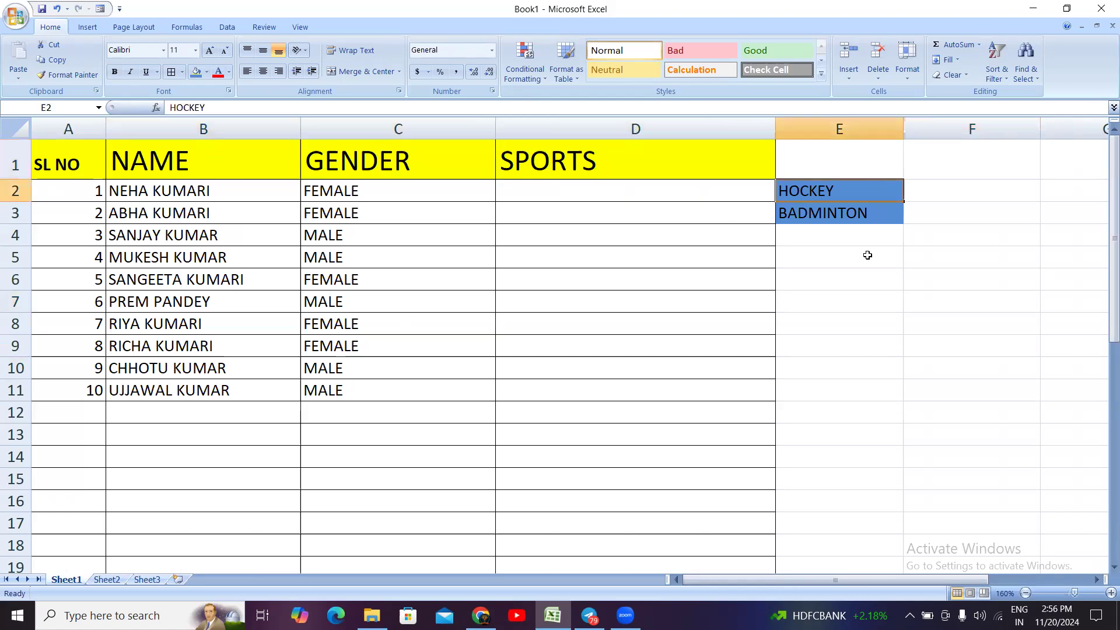
click(852, 209)
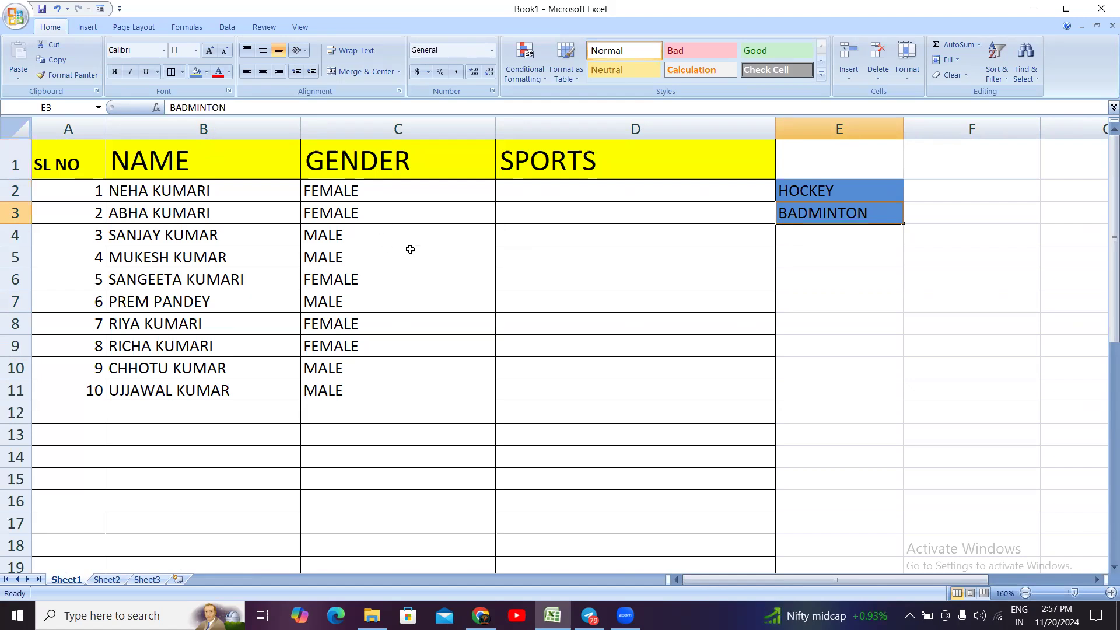
click(862, 186)
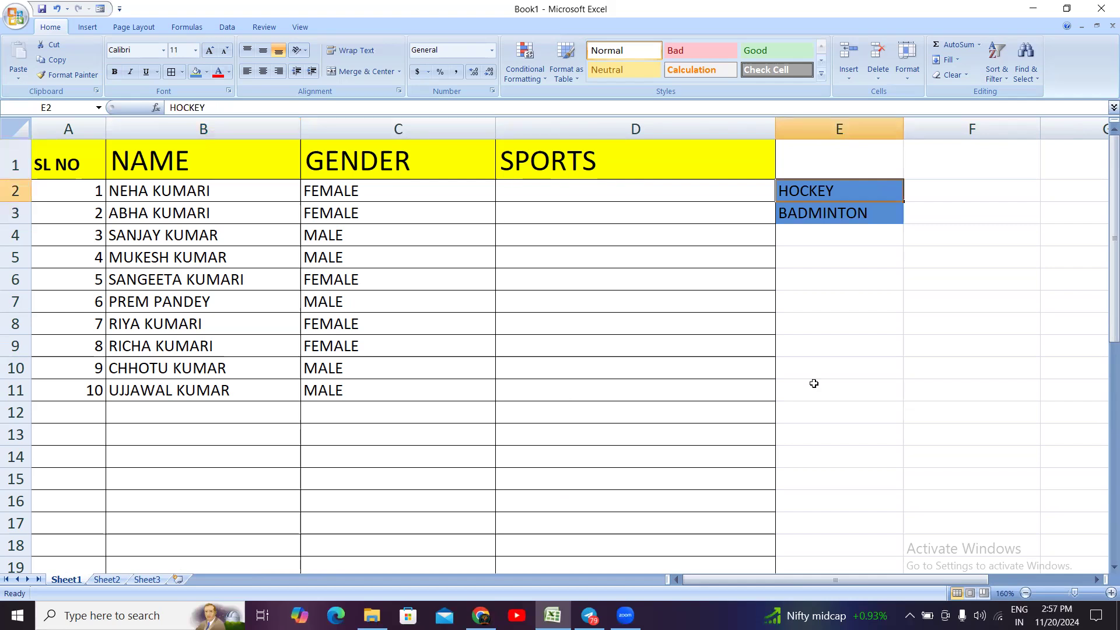
click(854, 344)
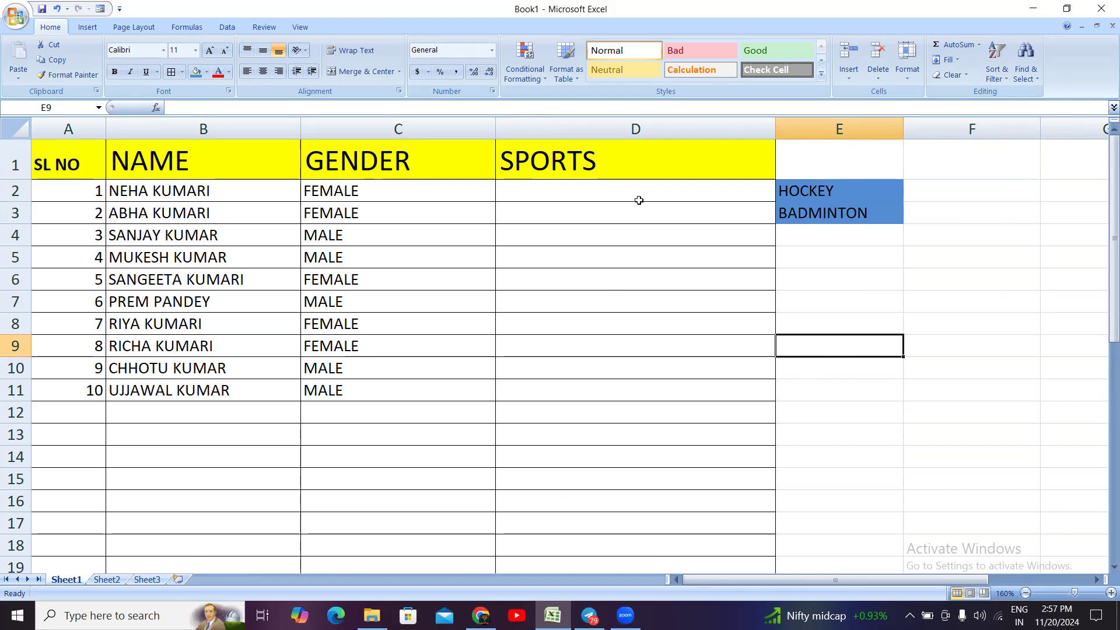
click(830, 189)
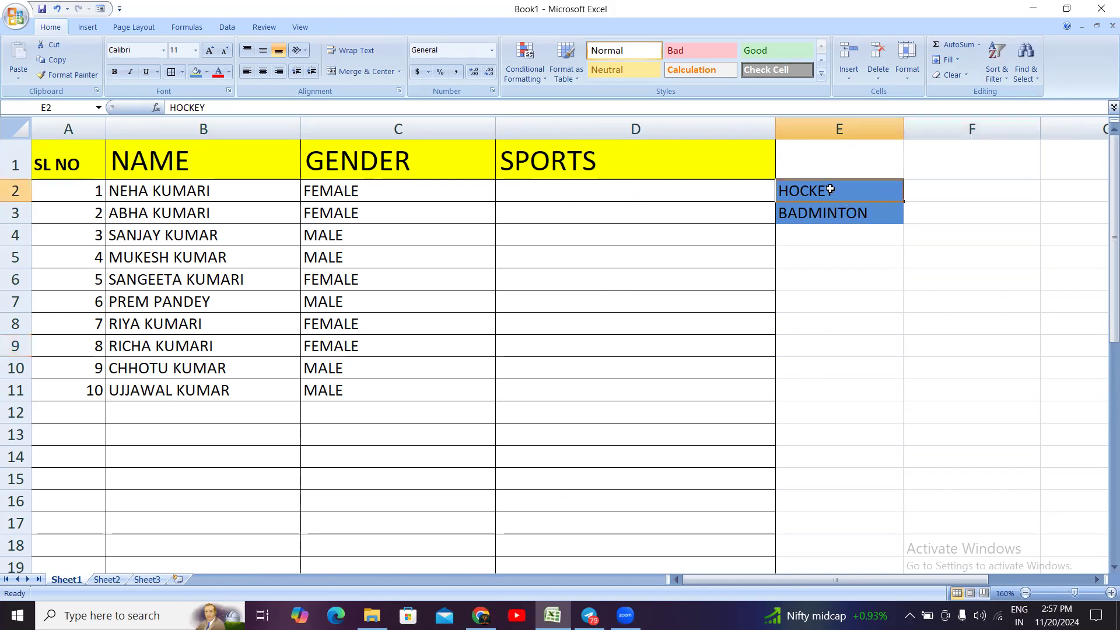
click(805, 277)
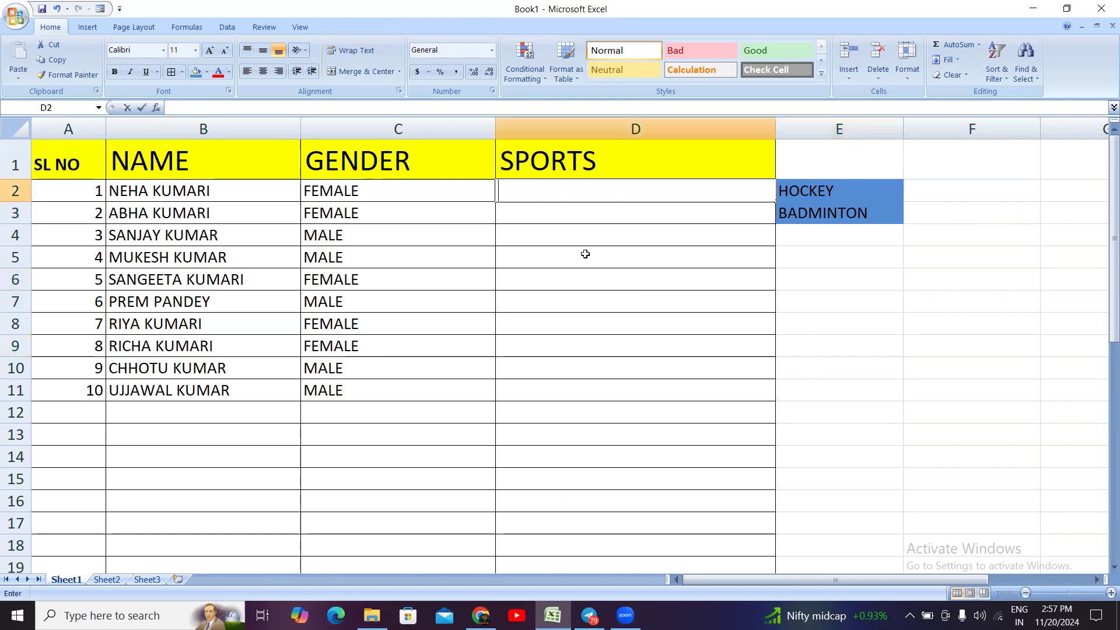
Step: Begin an IF function in cell D2, the first entry below the SPORTS header
double_click(611, 194)
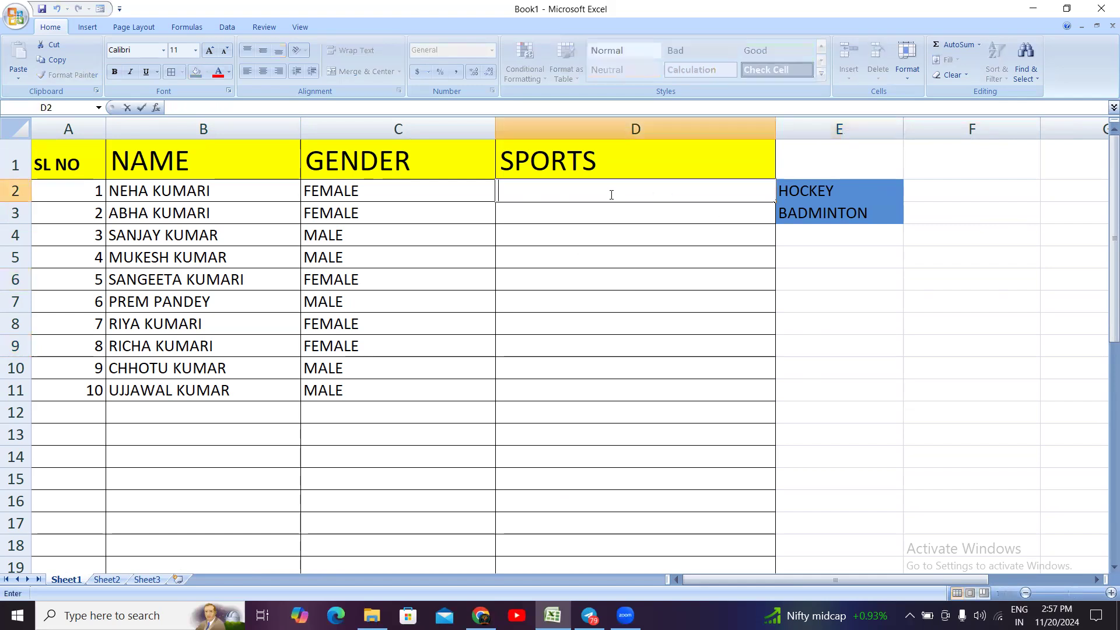
text(=IF)
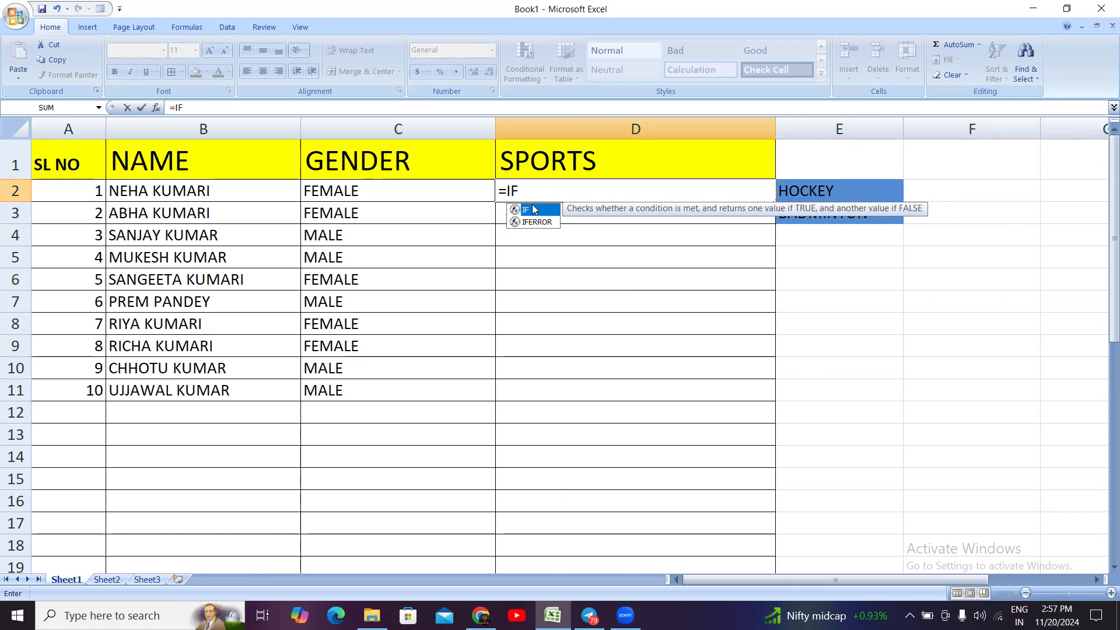
key(BackSpace)
key(BackSpace)
key(BackSpace)
text(IF)
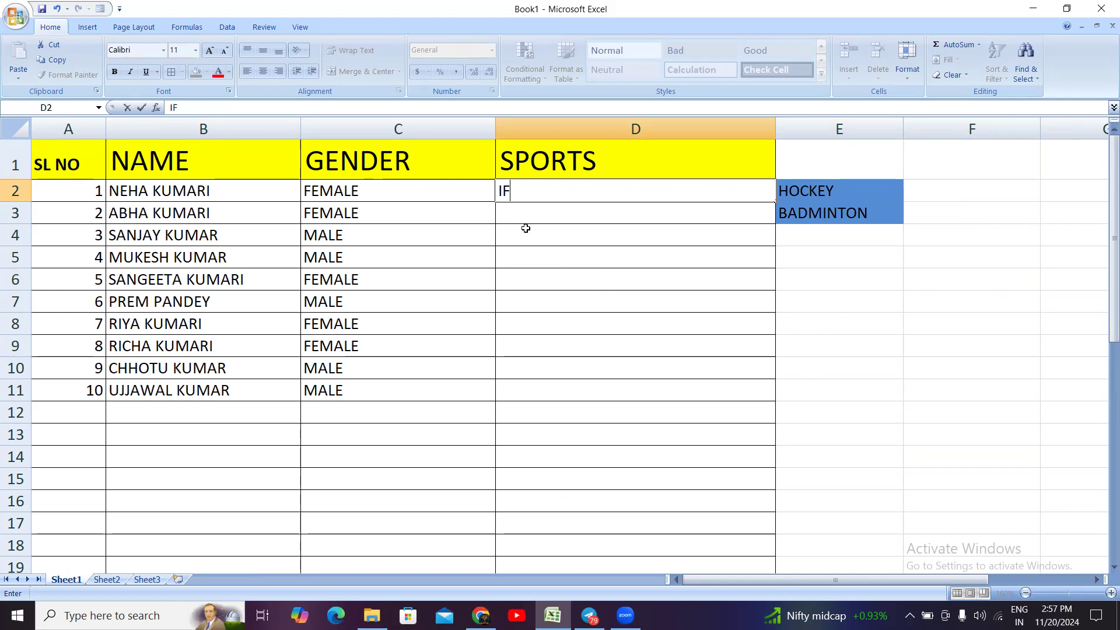
key(BackSpace)
key(BackSpace)
text(=)
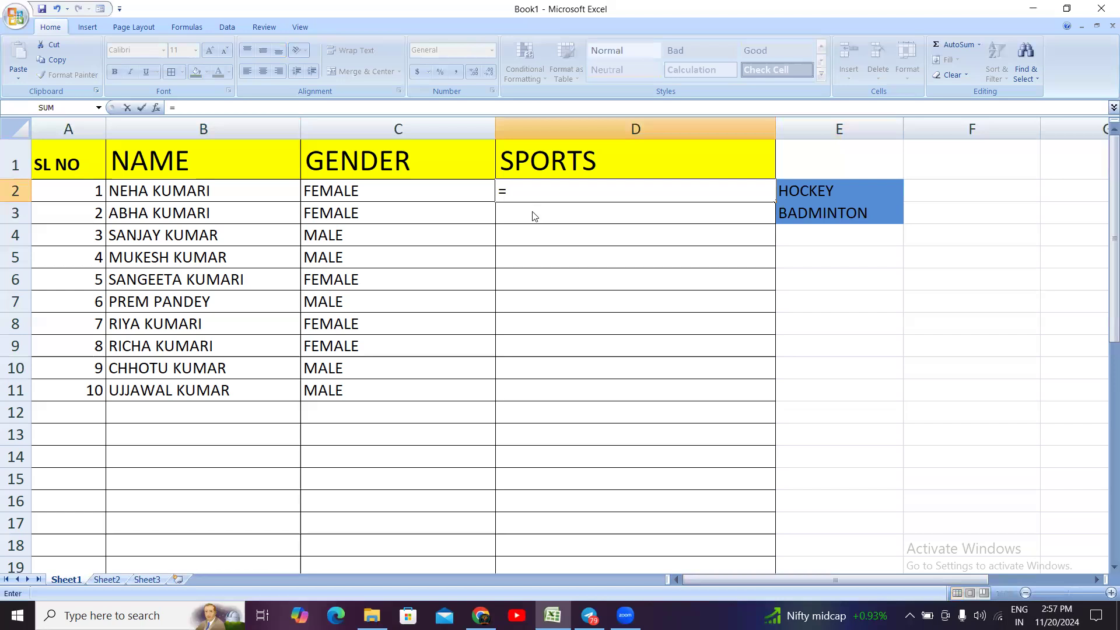
text(IF)
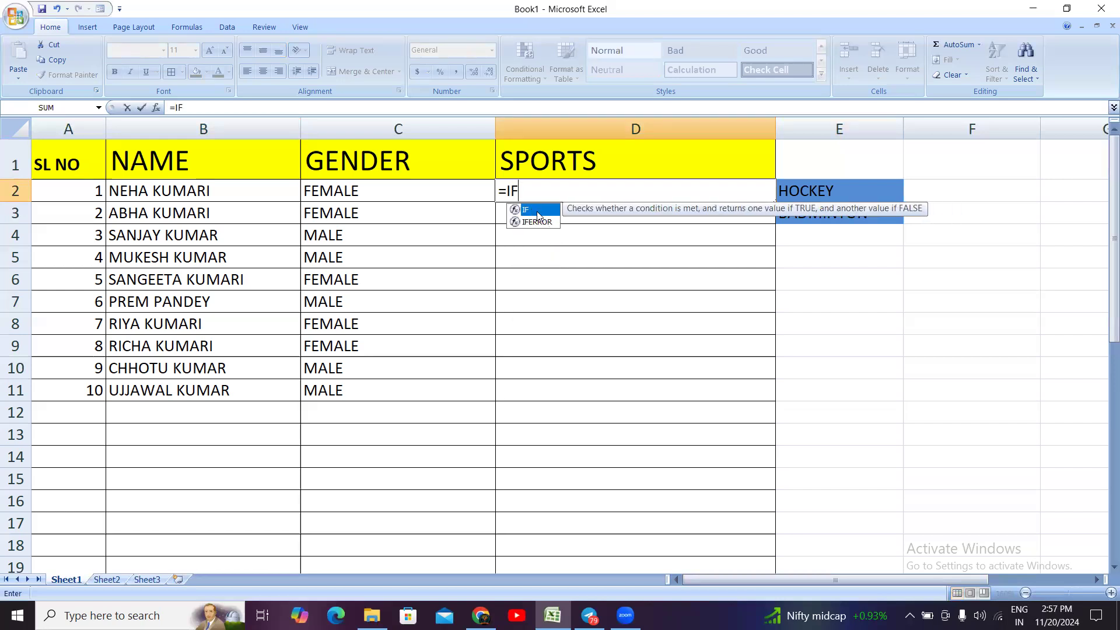
double_click(531, 210)
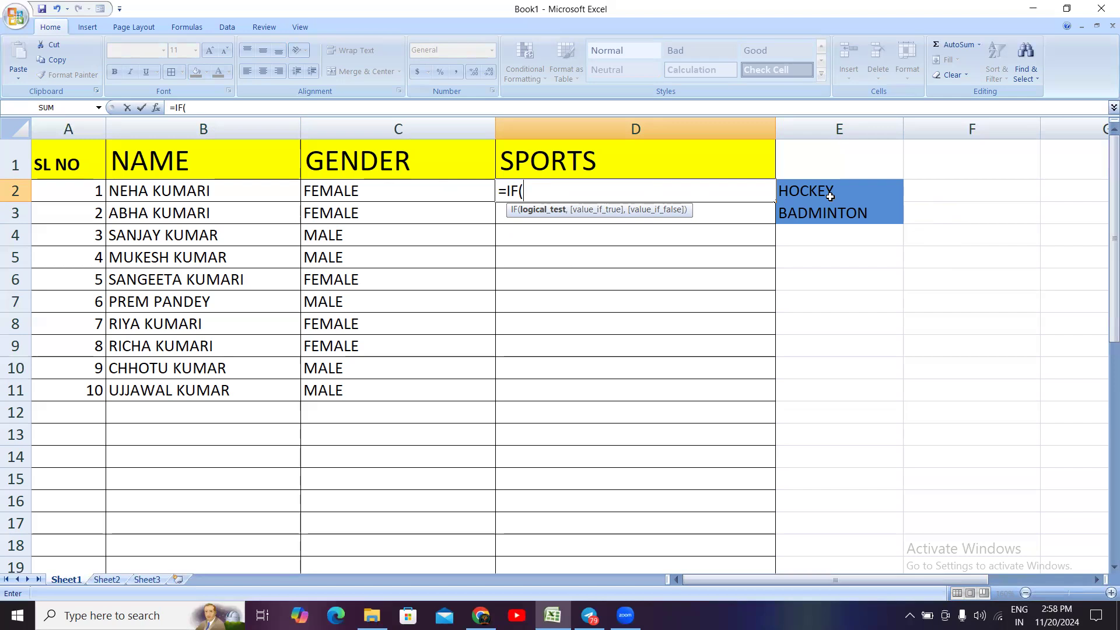
Step: Enter C2="FEMLAE" as the logical test of the IF formula in D2
click(355, 191)
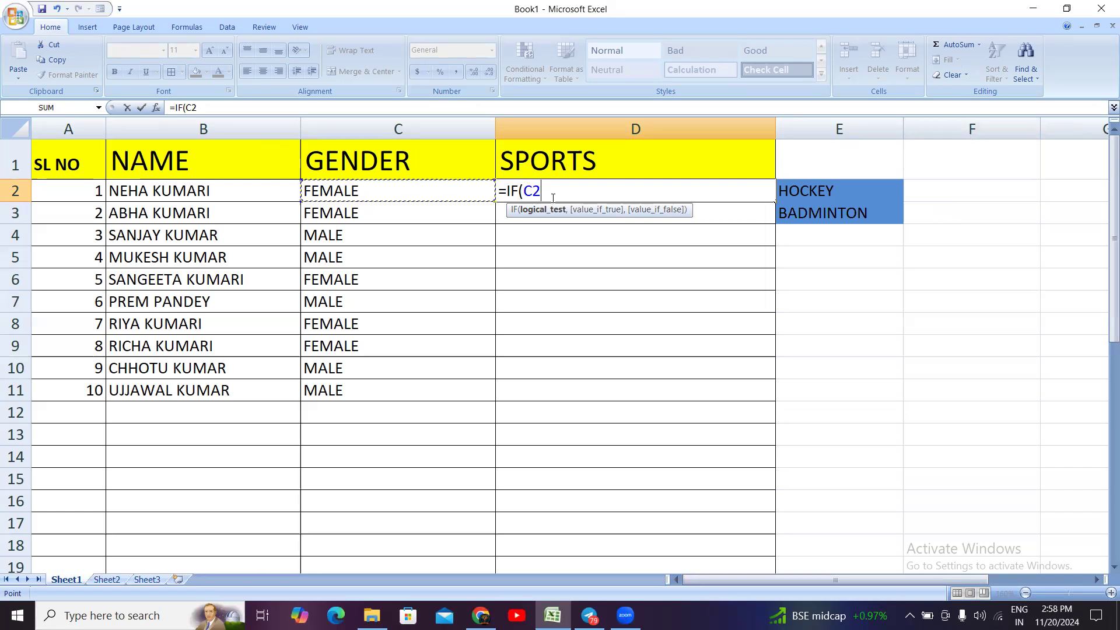
text(=)
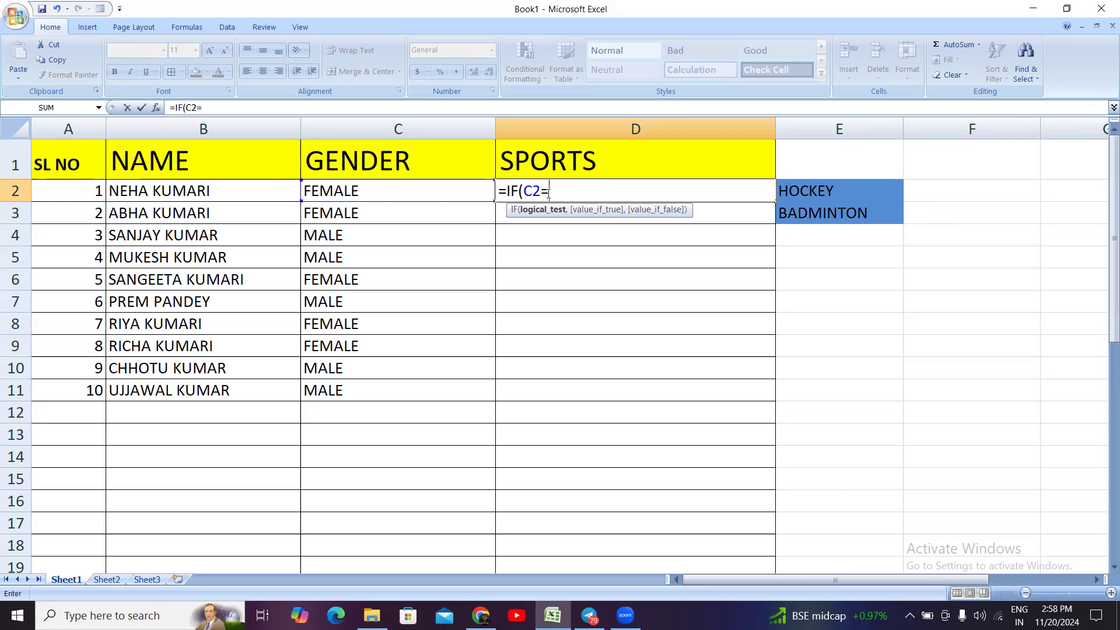
text("FEMLAE)
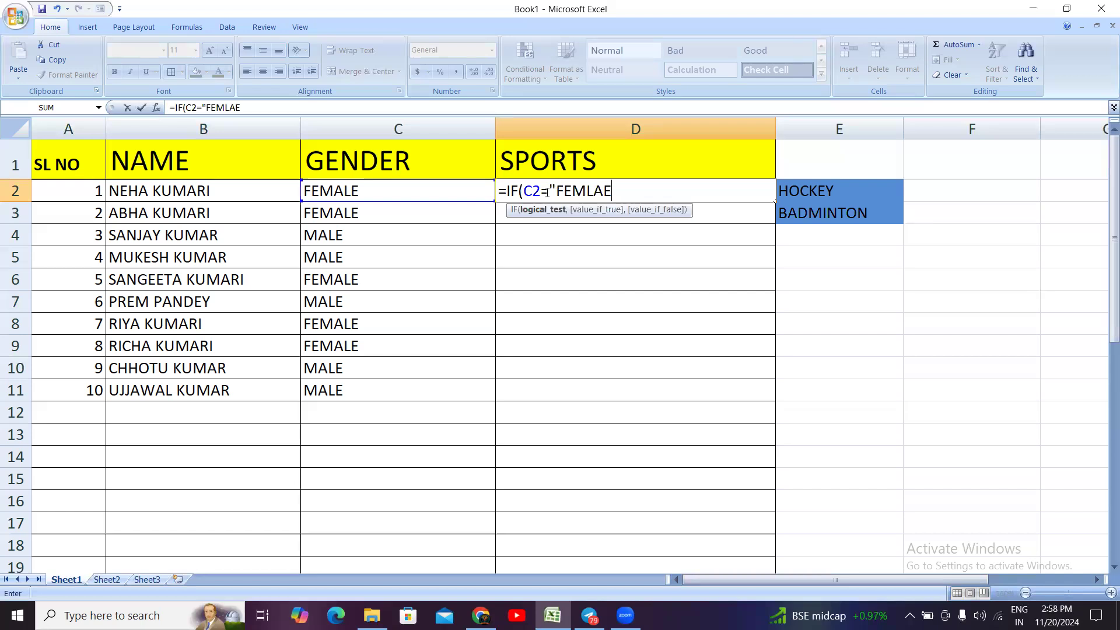
text(")
text(,)
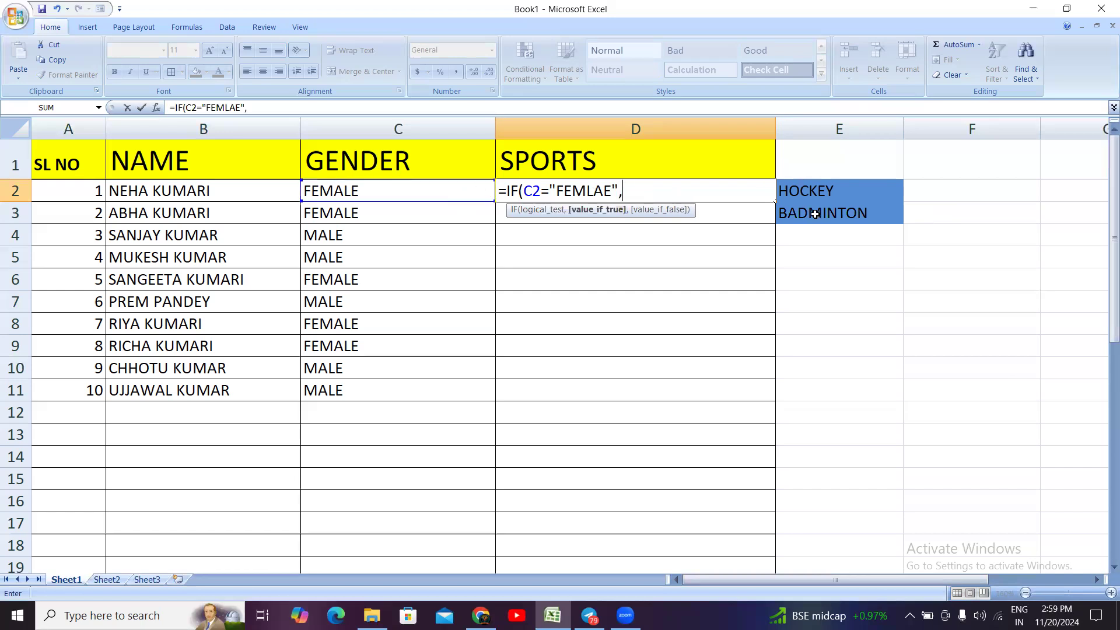
Step: Correct the misspelled text in the logical test to FEMALE and return to the formula's end
click(612, 186)
key(BackSpace)
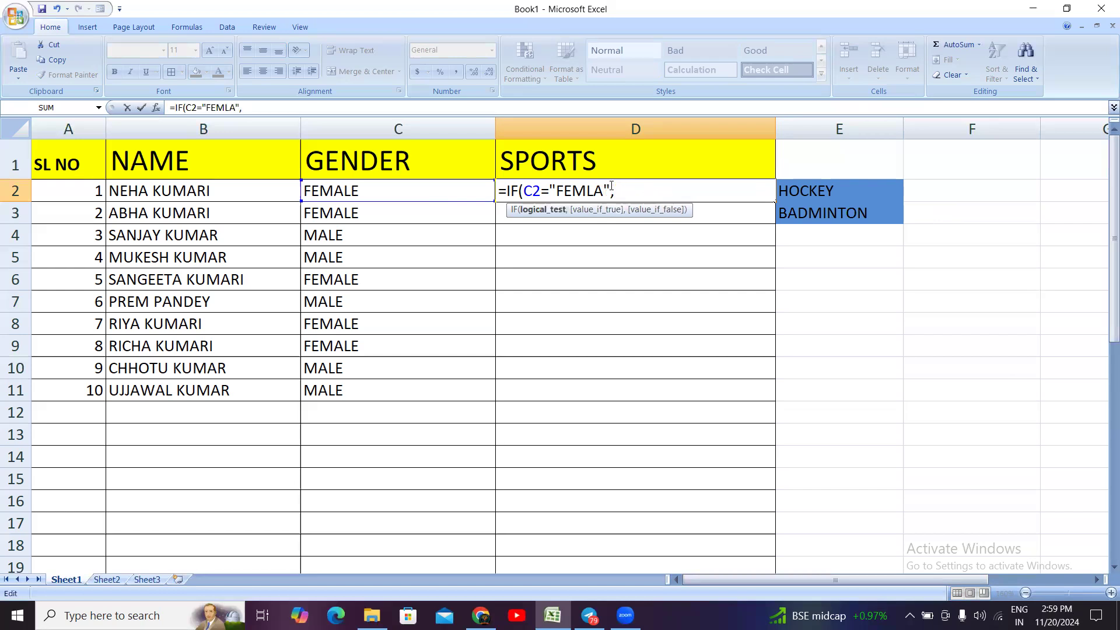
key(BackSpace)
key(BackSpace)
text(ALE)
click(624, 189)
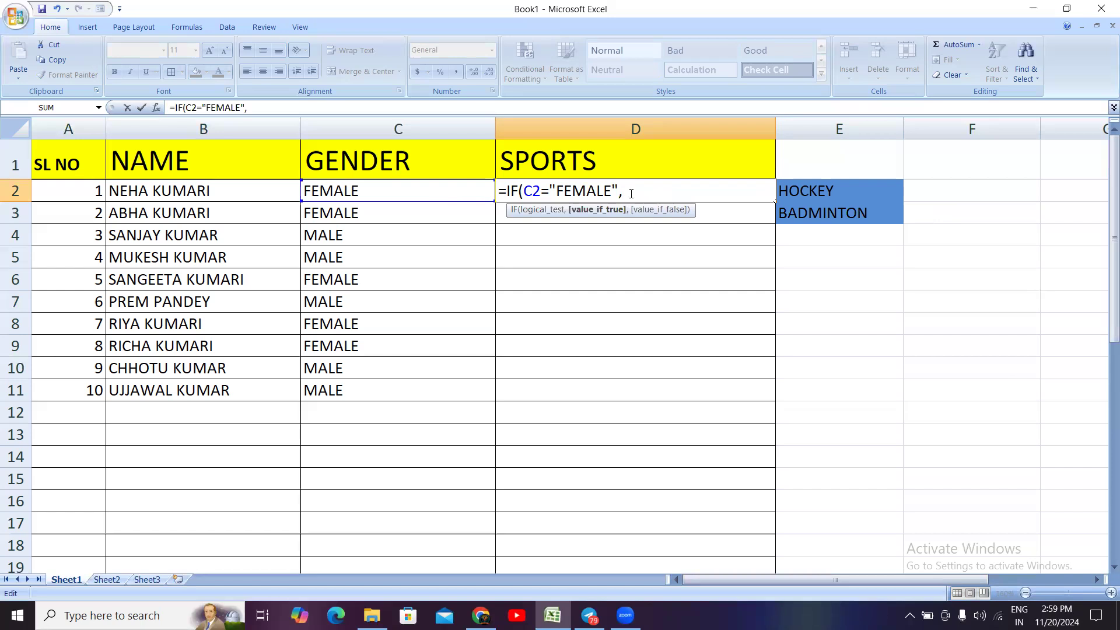
Step: Add "BADMINTON" as the value if true in the IF formula
text(")
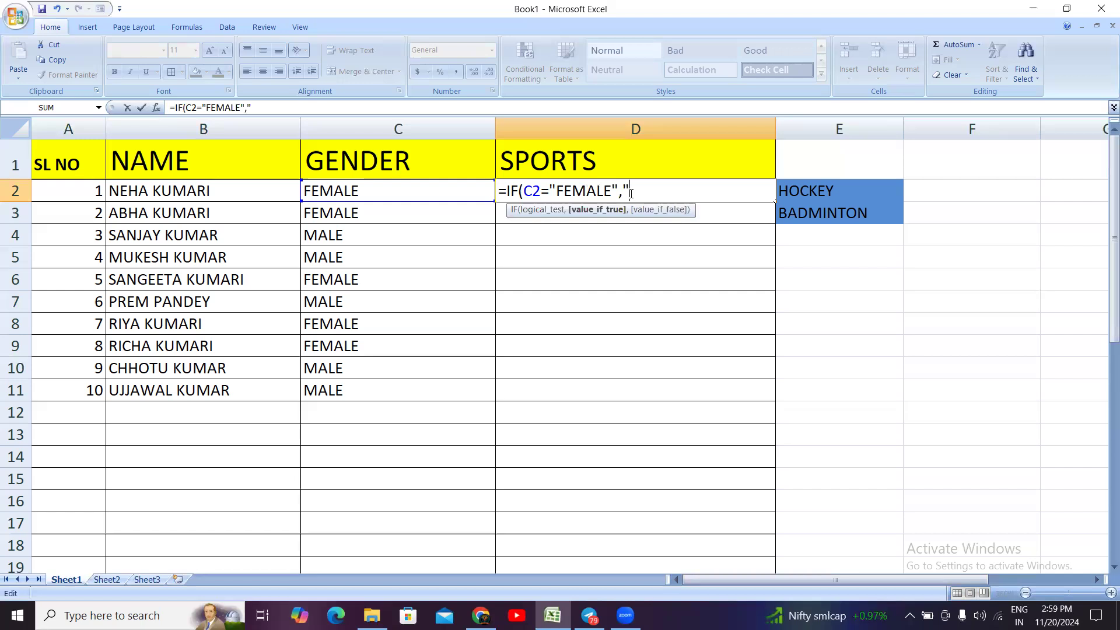
text(BADMINTON)
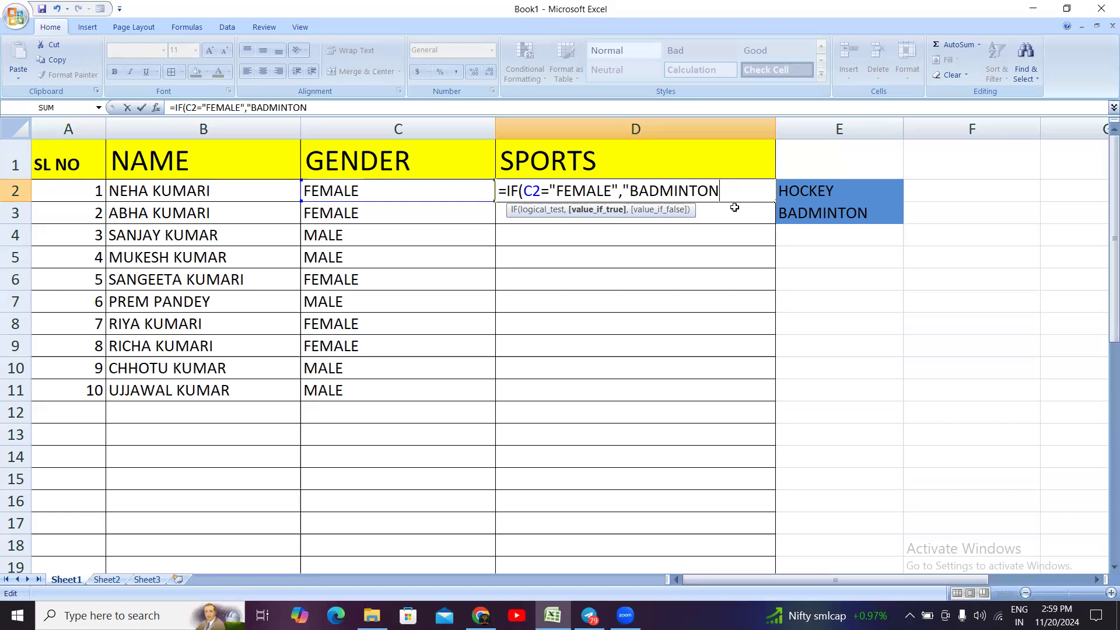
text(")
text(,")
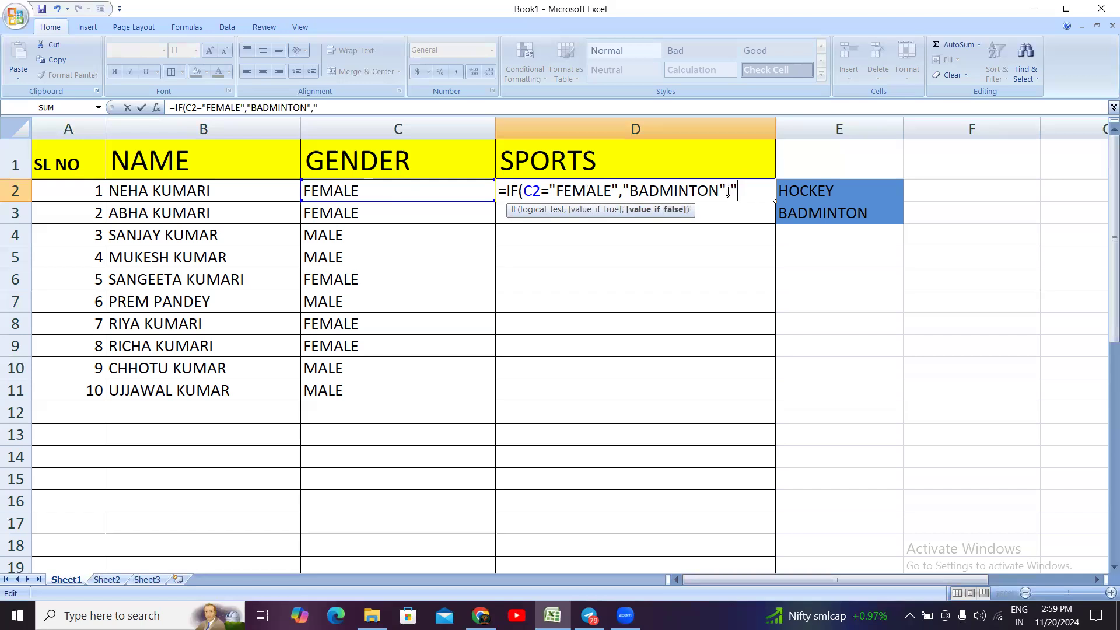
text(HOCKEY)
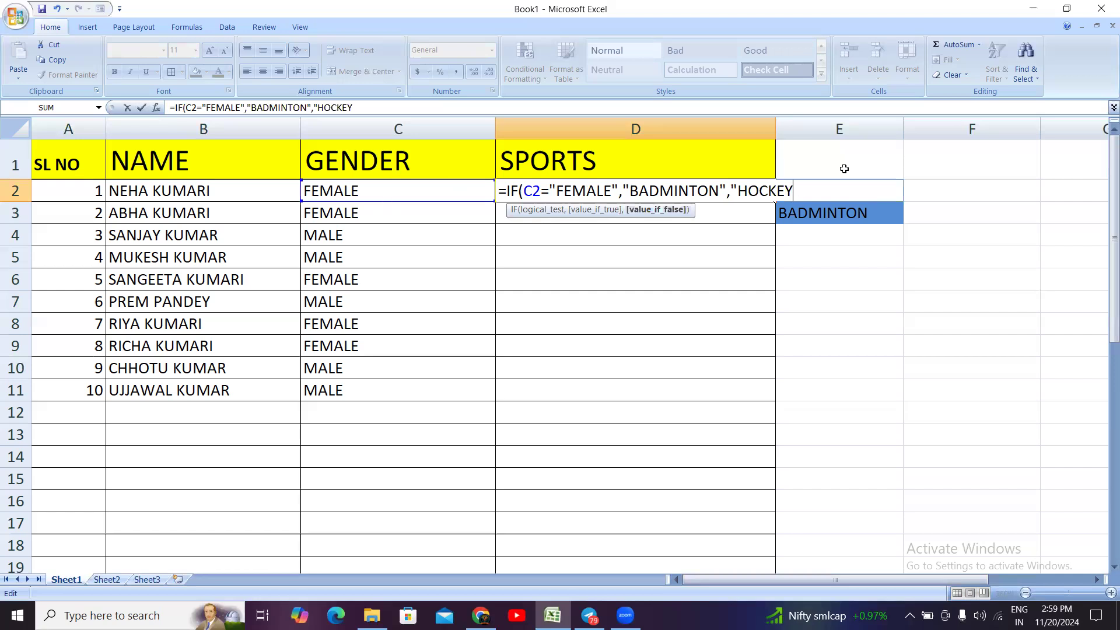
Step: Add "HOCKEY" as the value if false and complete the IF formula in D2
text("))
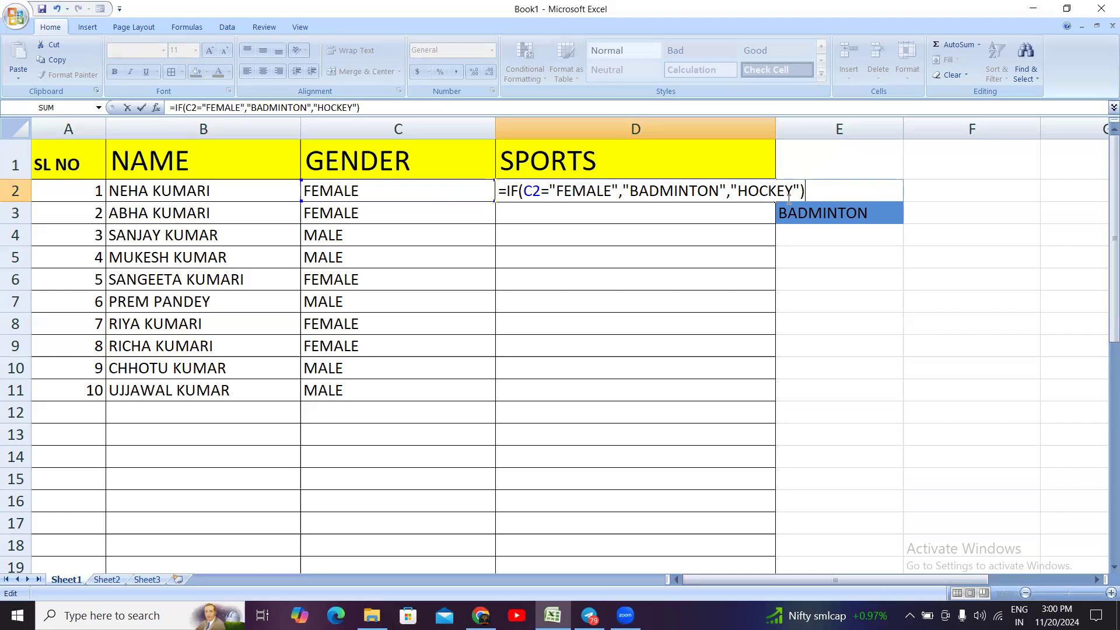
key(Return)
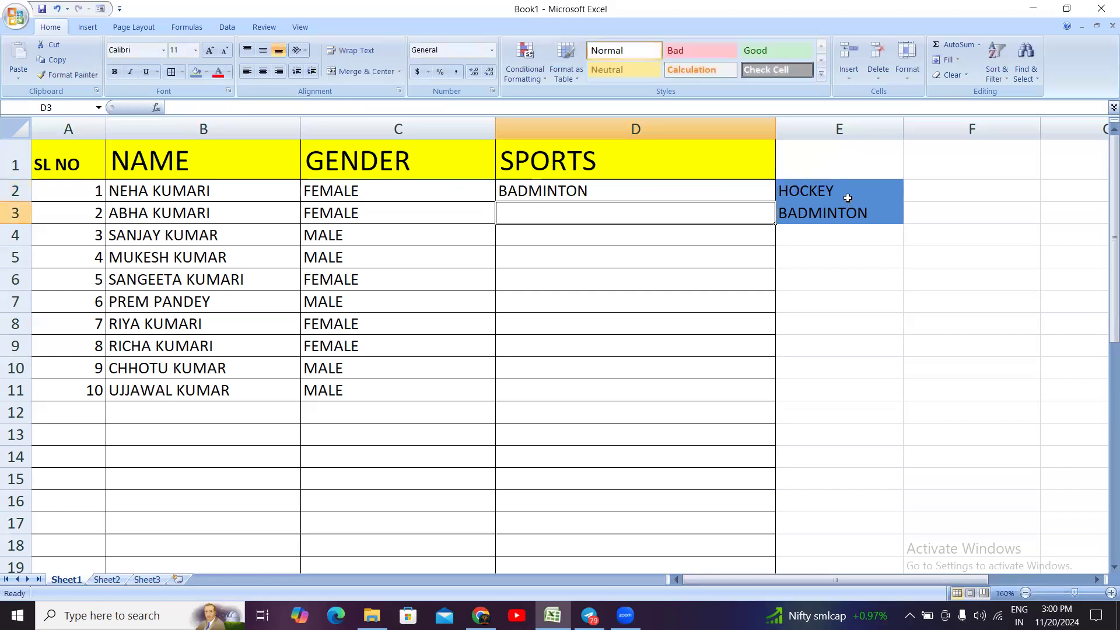
Step: Check D2 against its gender, fill the IF formula down through D11, and check row 3
click(636, 187)
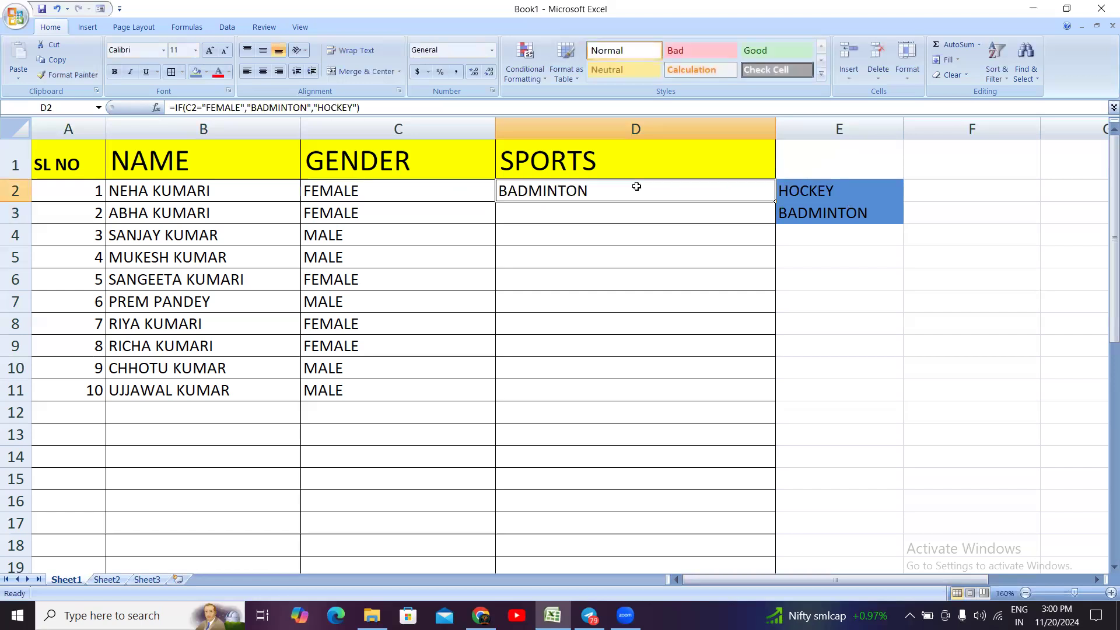
click(368, 193)
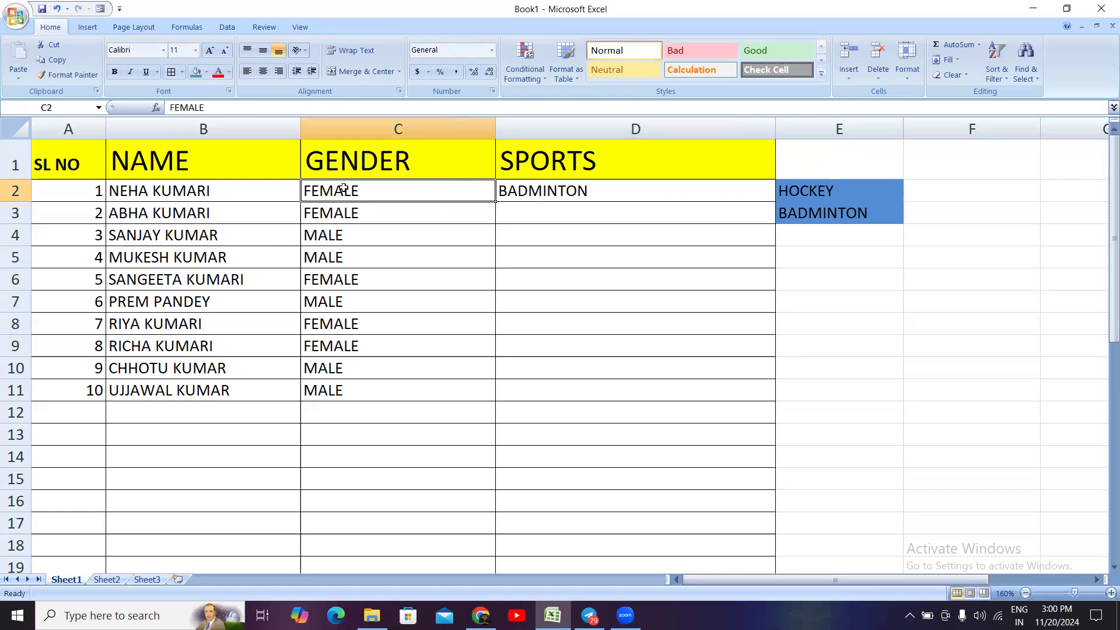
click(567, 193)
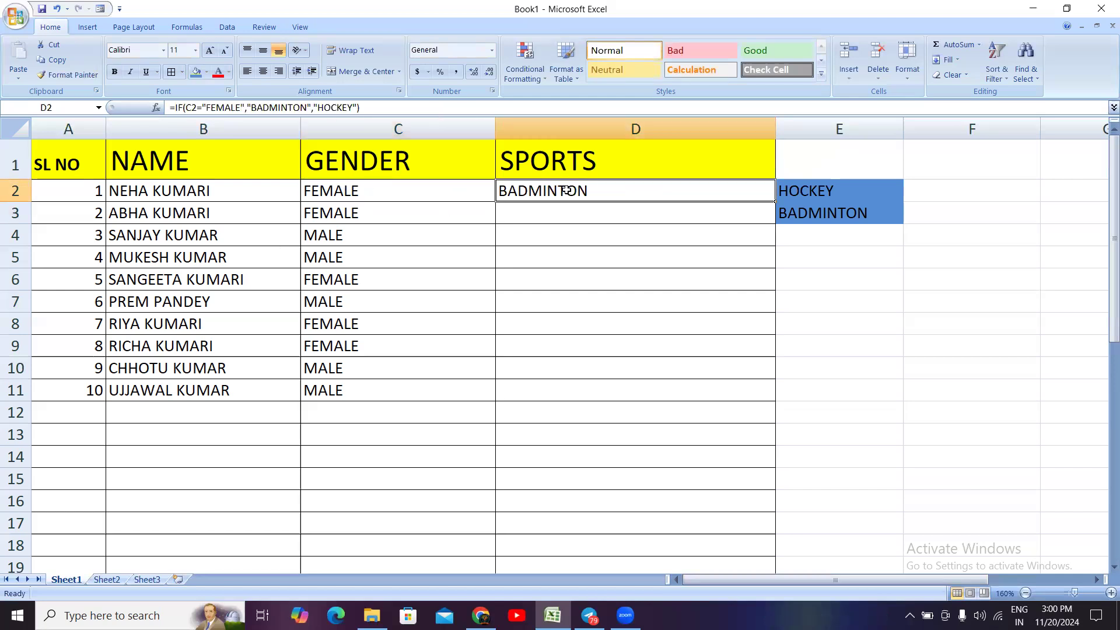
click(734, 278)
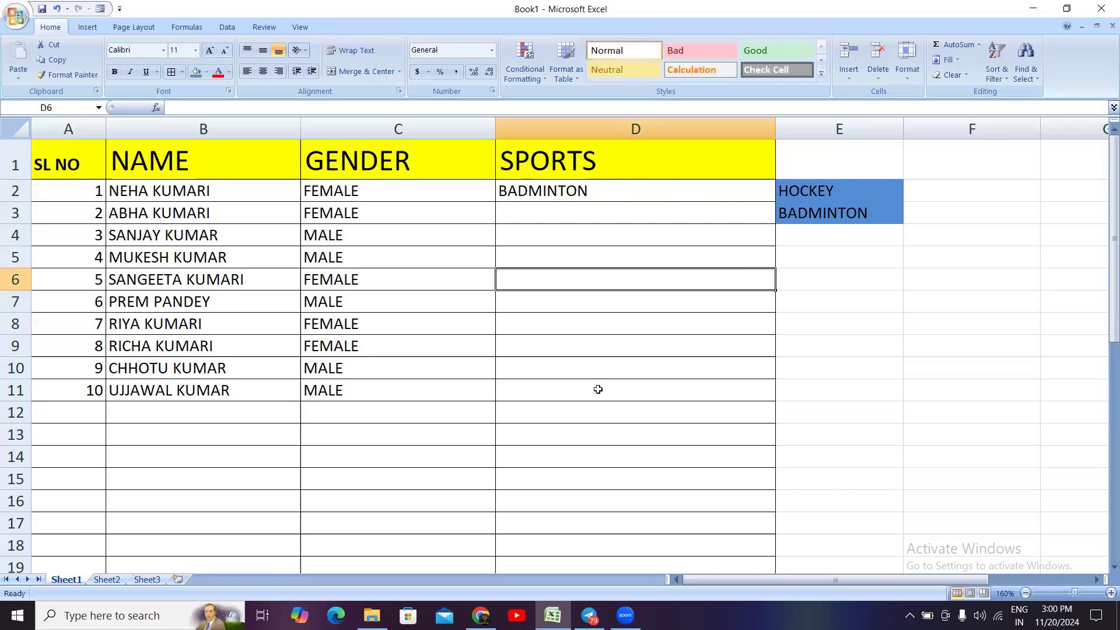
click(604, 187)
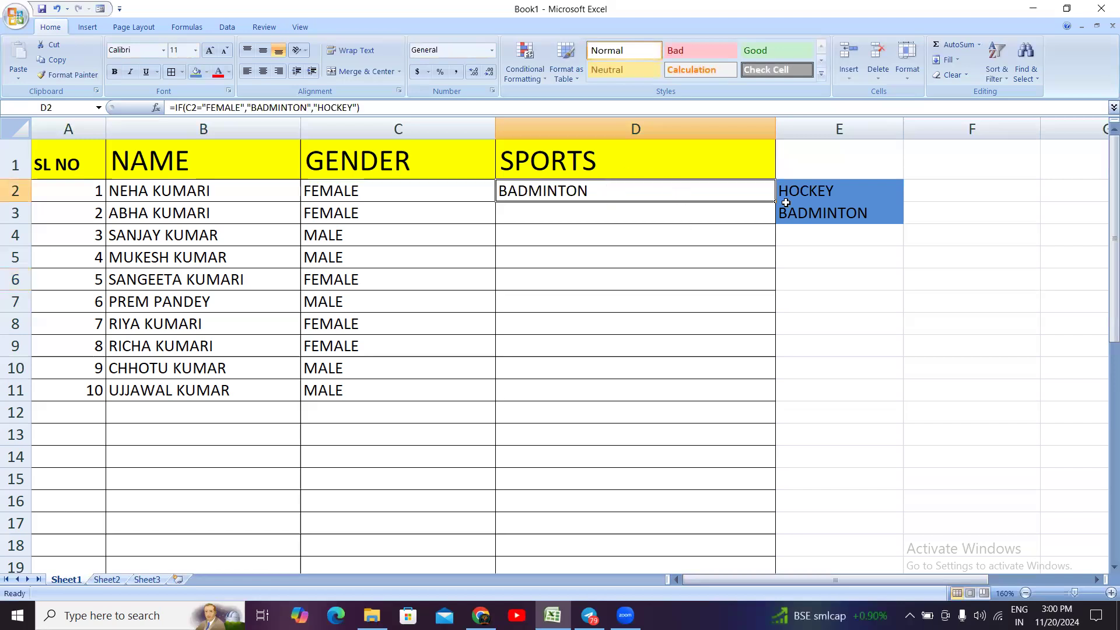
drag(775, 201, 754, 404)
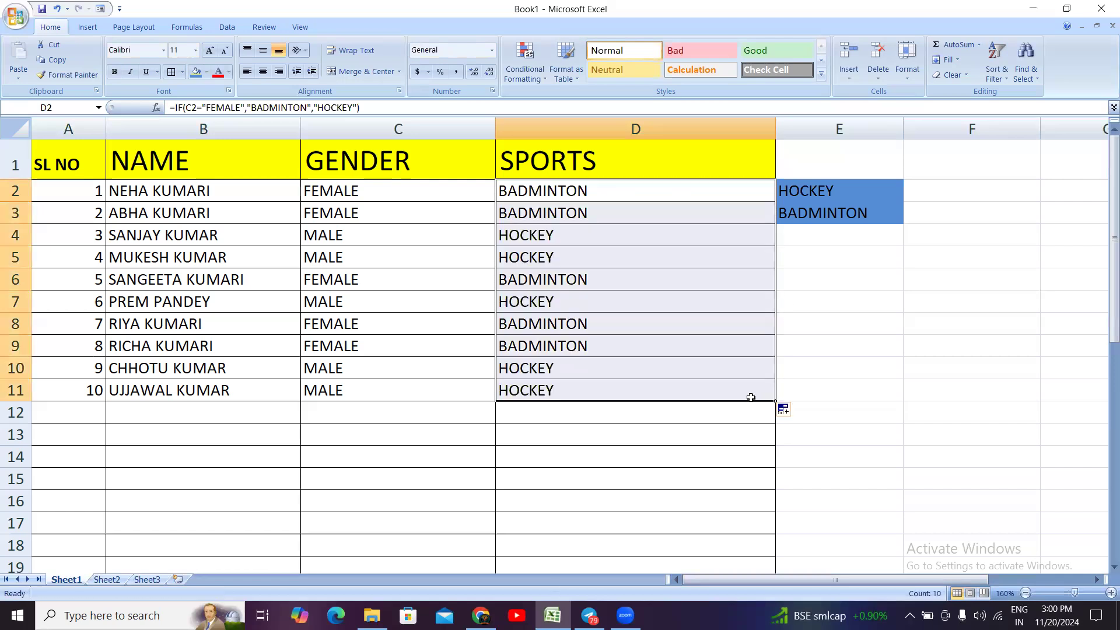
click(375, 210)
click(522, 214)
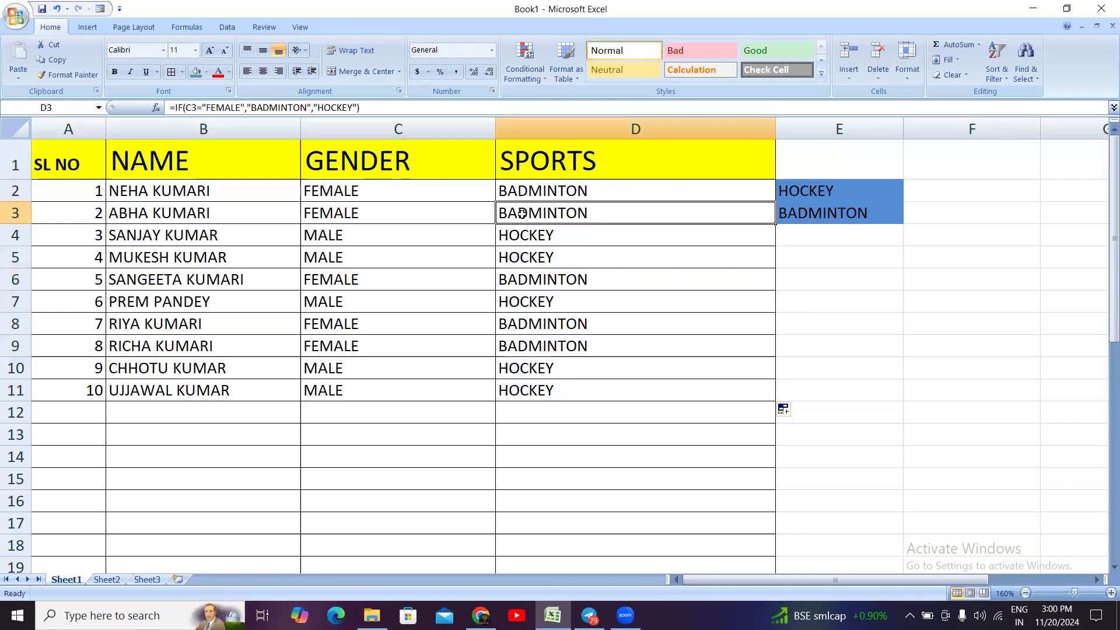
Step: Check the SPORTS formulas in D4 and D2 against the genders in rows 4 and 2
click(345, 233)
click(535, 232)
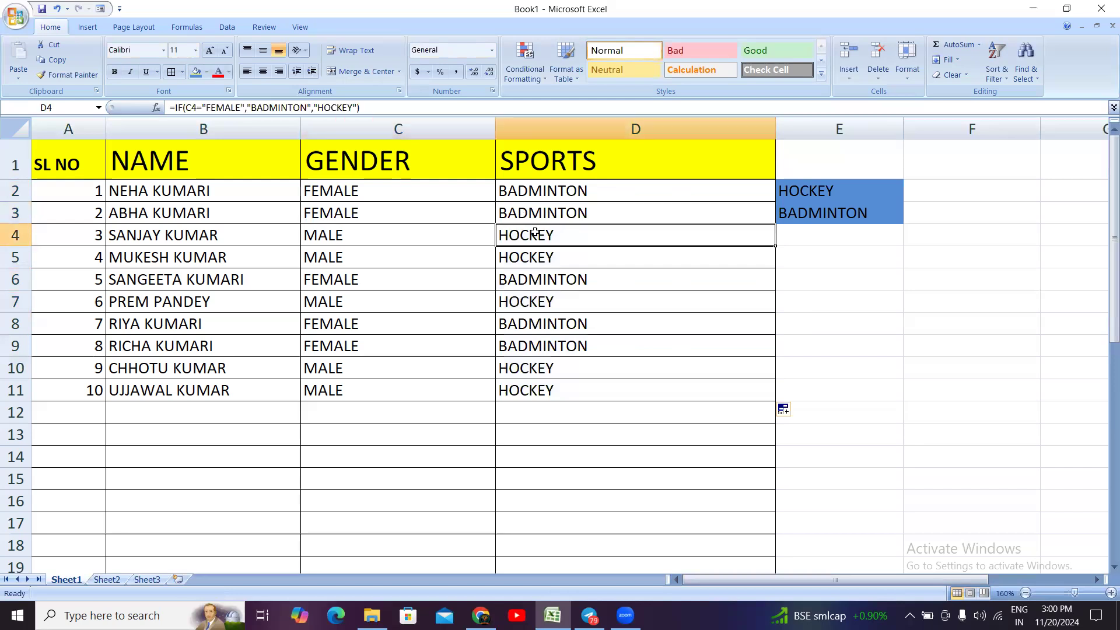
click(558, 186)
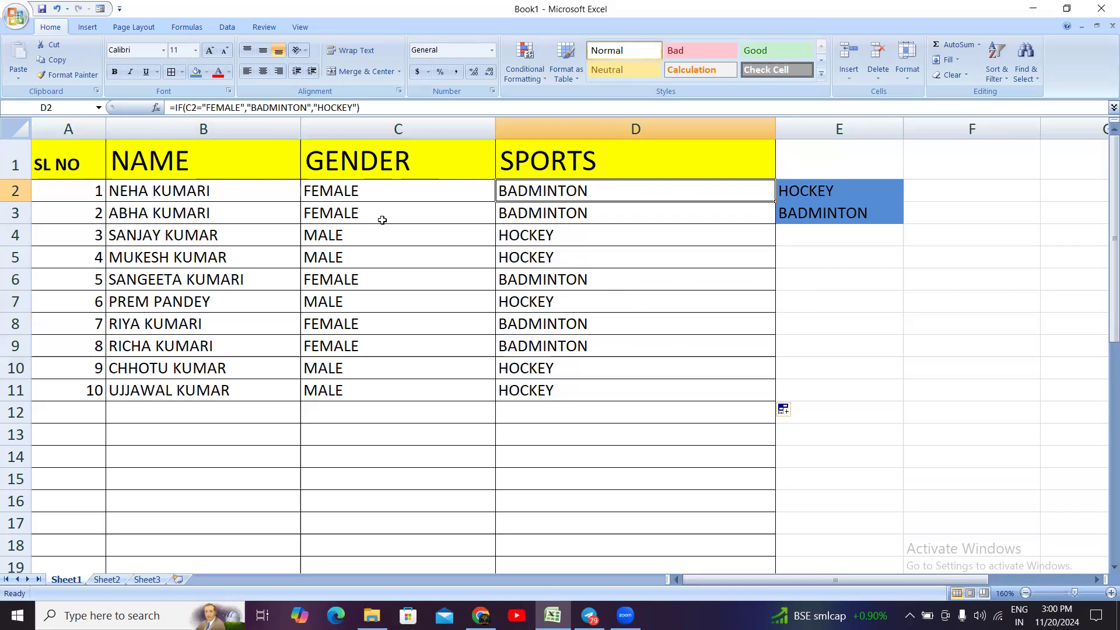
click(663, 239)
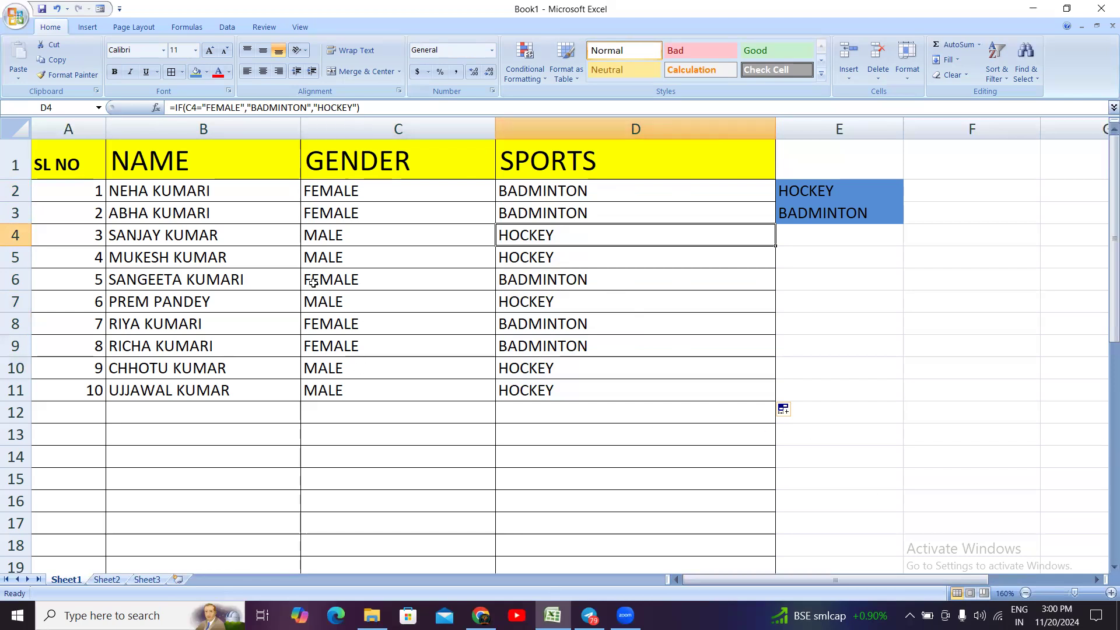
click(361, 189)
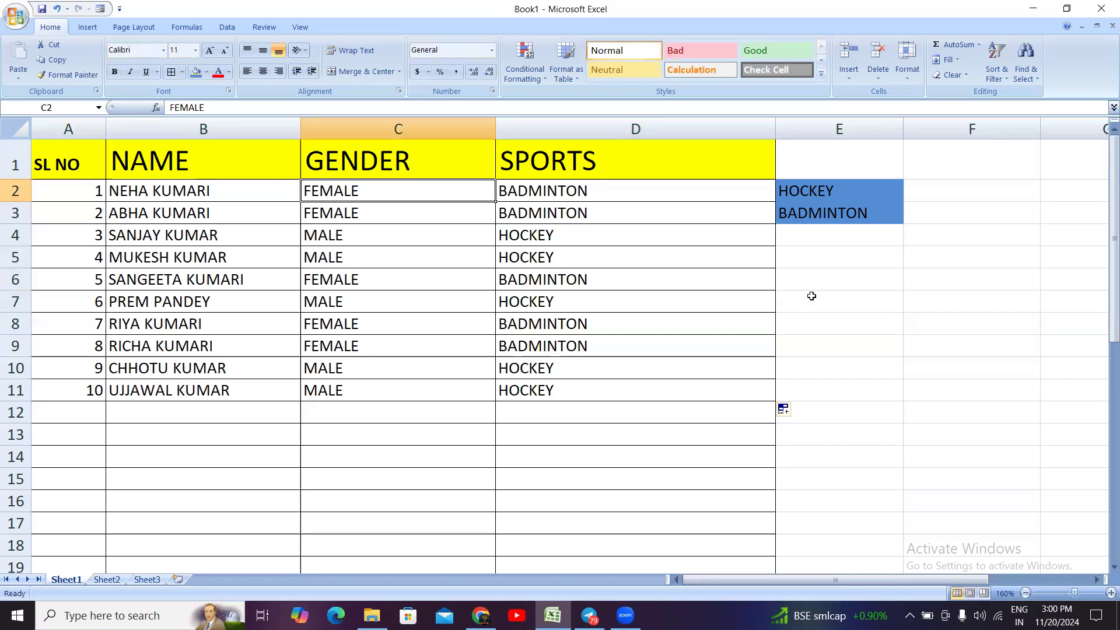
Step: Select the whole table from the SL NO header through the last SPORTS entry, A1:D11
click(797, 255)
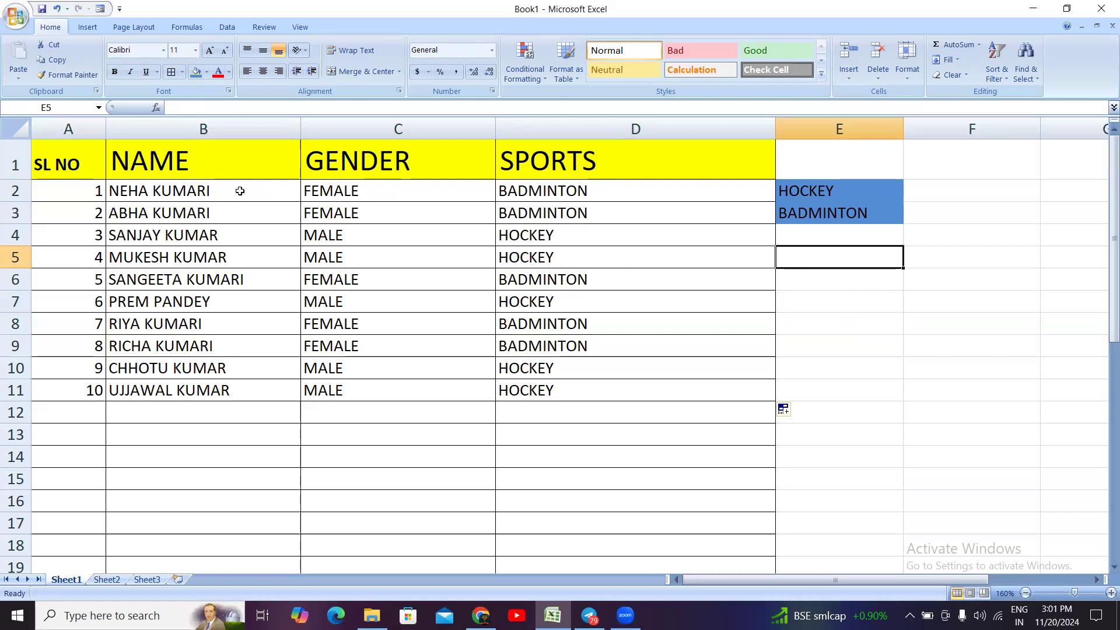
drag(57, 172, 573, 387)
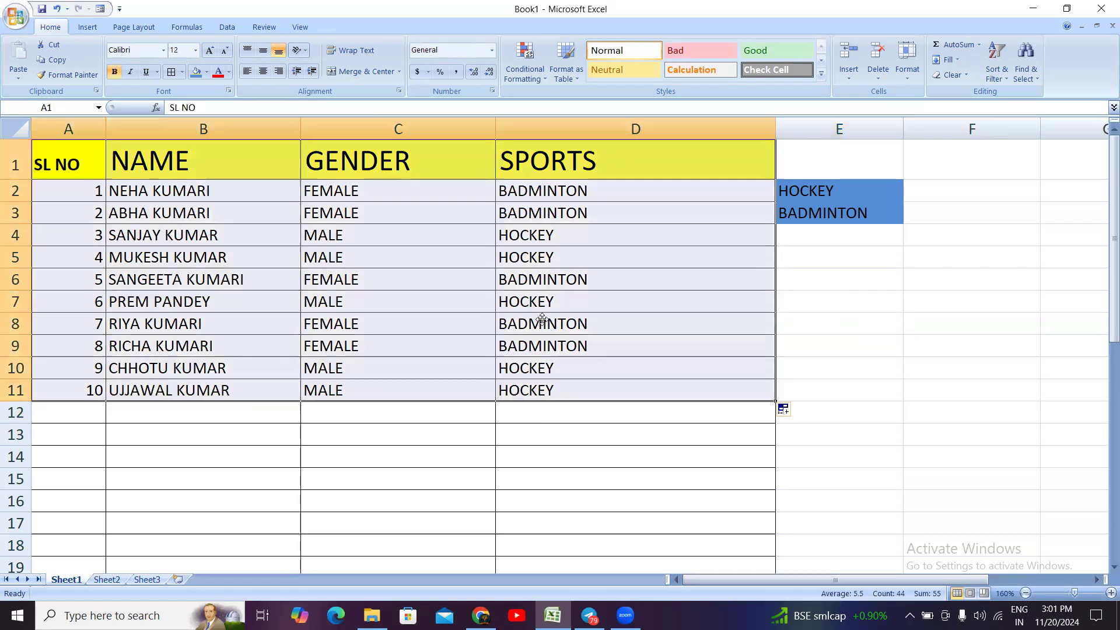